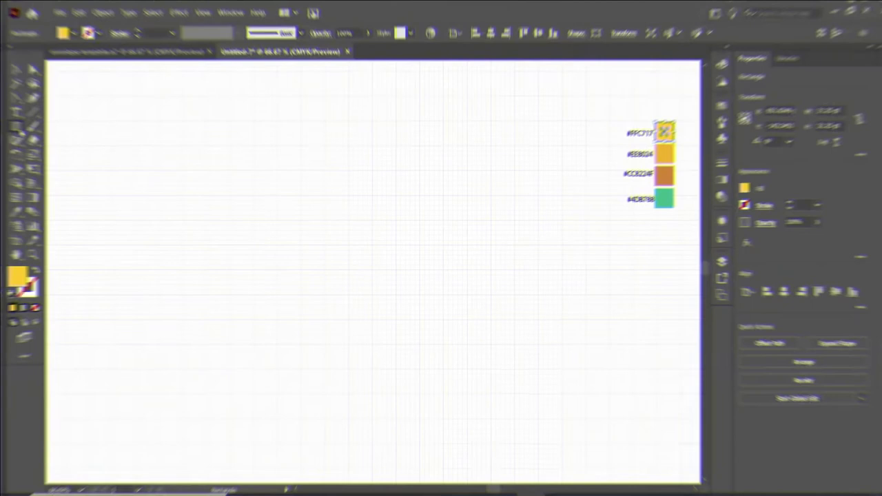
Draw a yellow square about 38 pt, round its corners, and rotate it 45° into a diamond
left_click(56, 124)
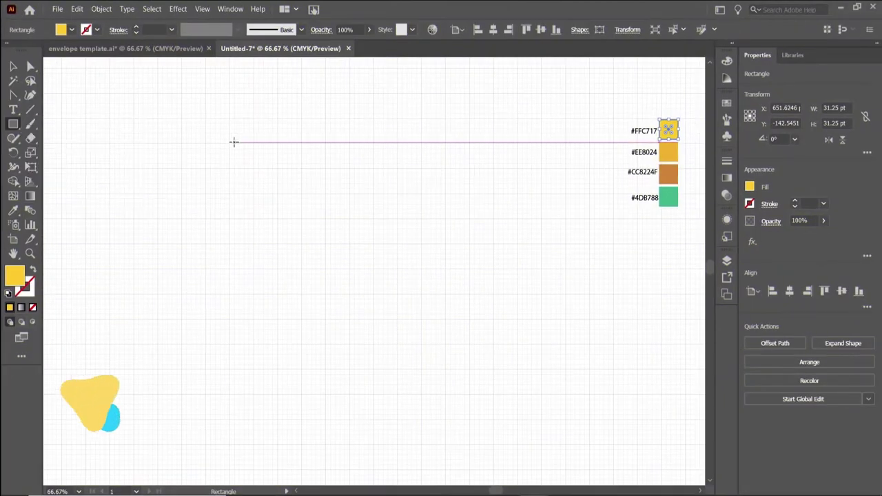
left_click_drag(229, 145, 254, 168)
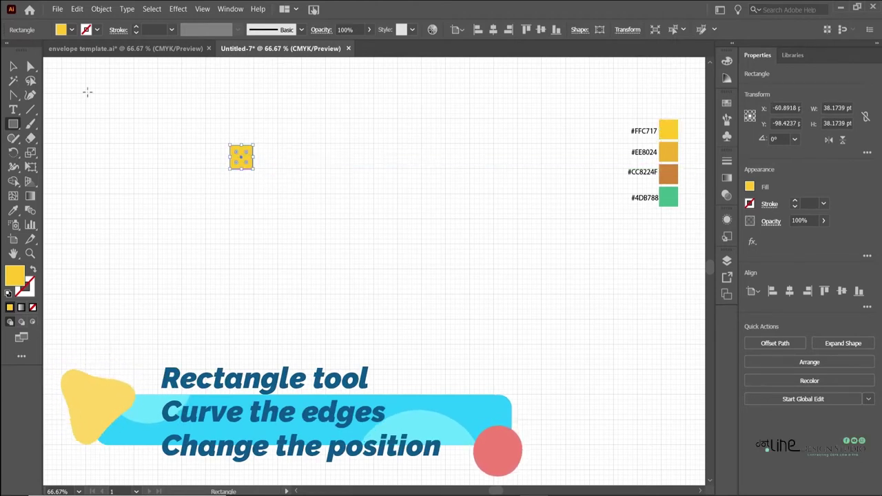
left_click(134, 61)
left_click(242, 159)
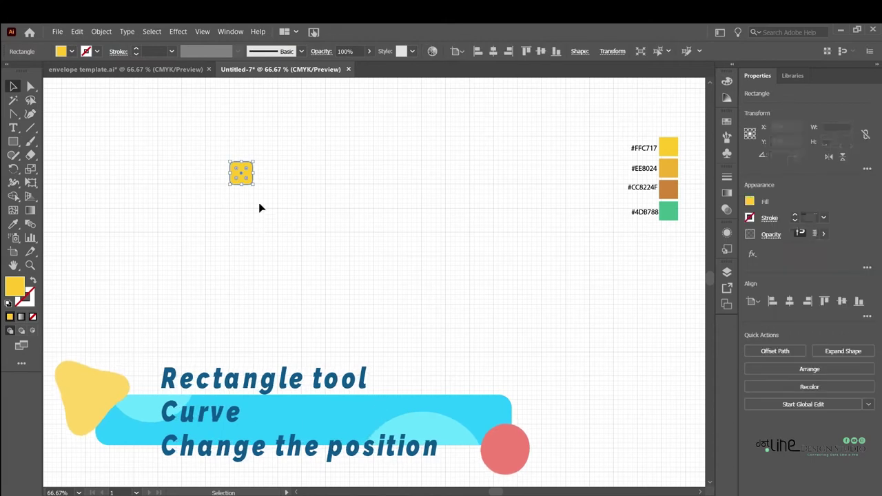
left_click_drag(257, 189, 262, 179)
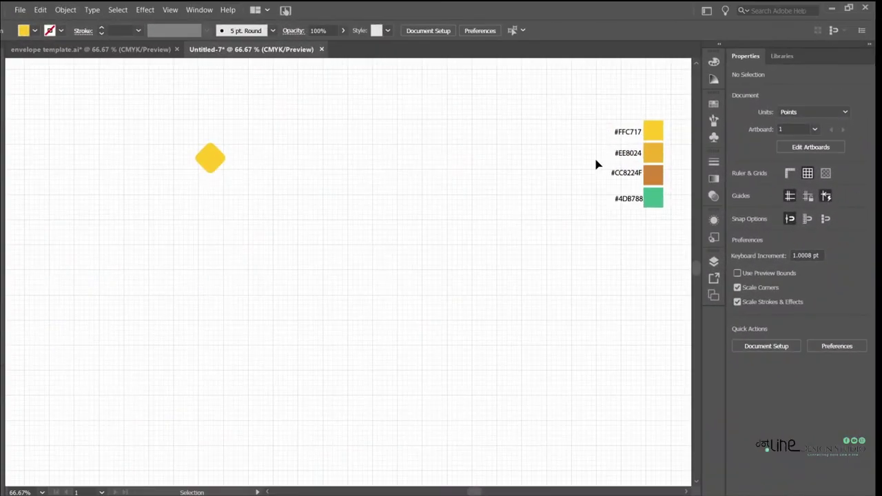
Draw a chevron path across the diamond's top edges in #EE8024 with the Pen Tool
left_click(654, 159)
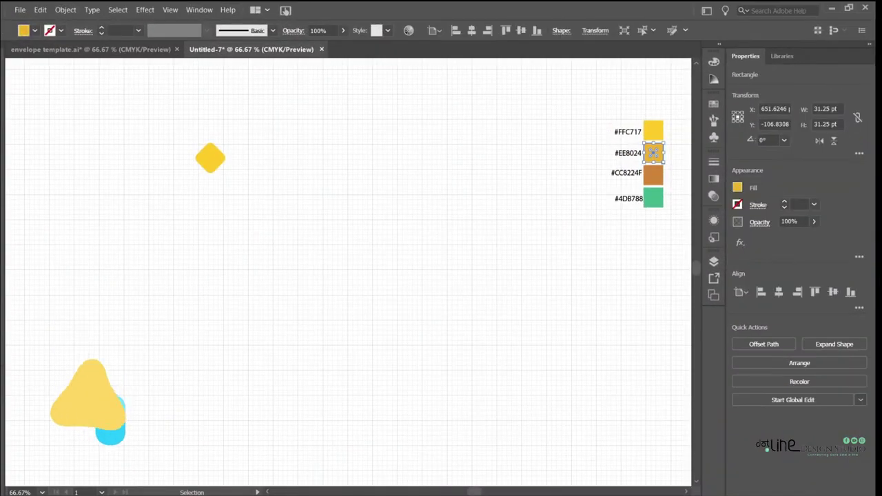
left_click(12, 95)
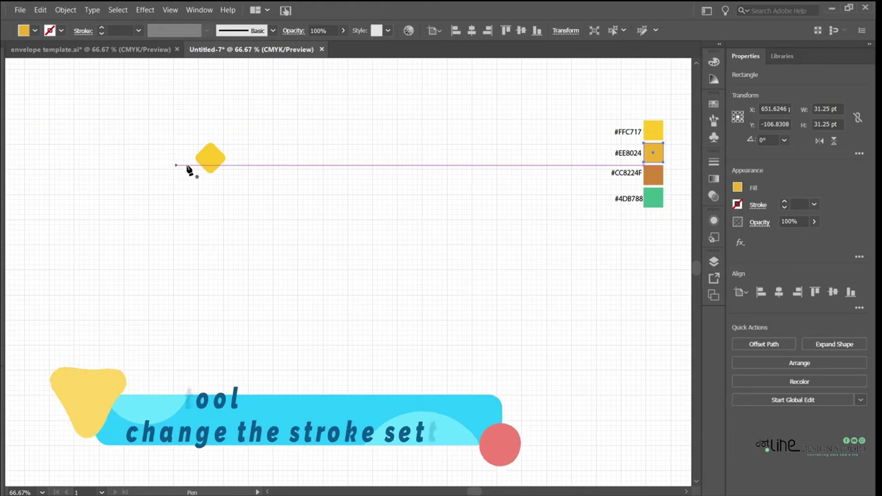
left_click(206, 158)
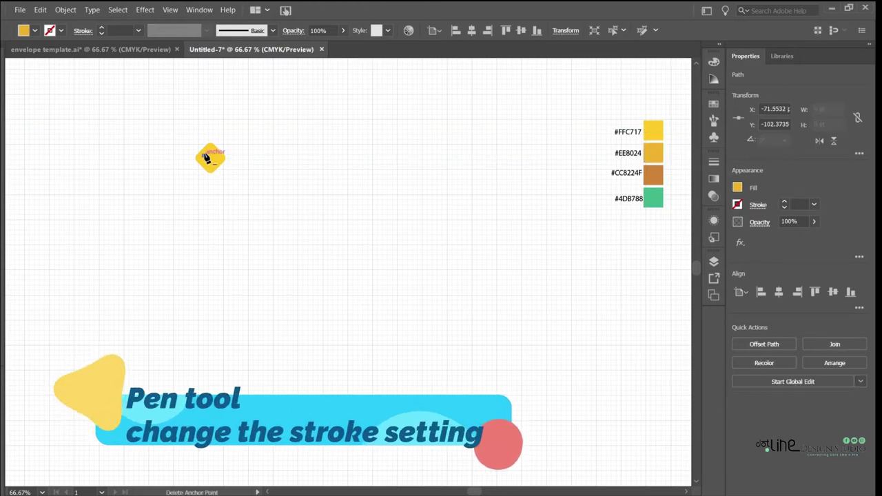
left_click_drag(212, 152, 221, 160)
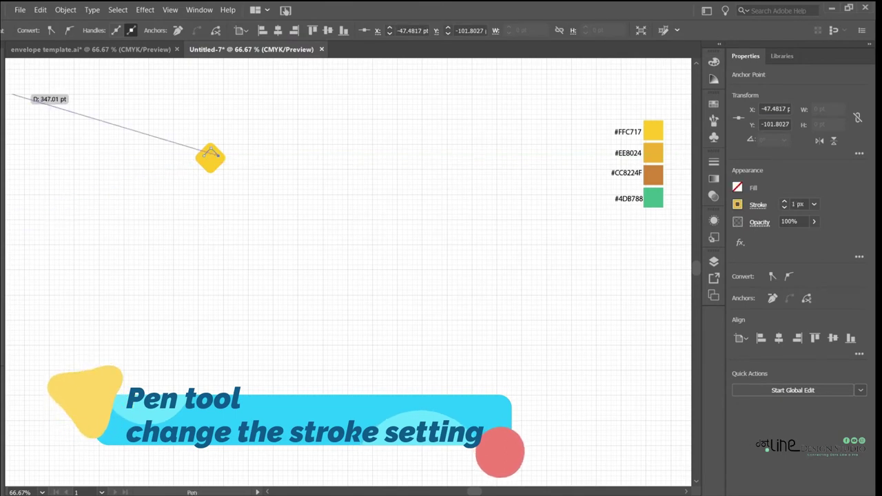
left_click(171, 175)
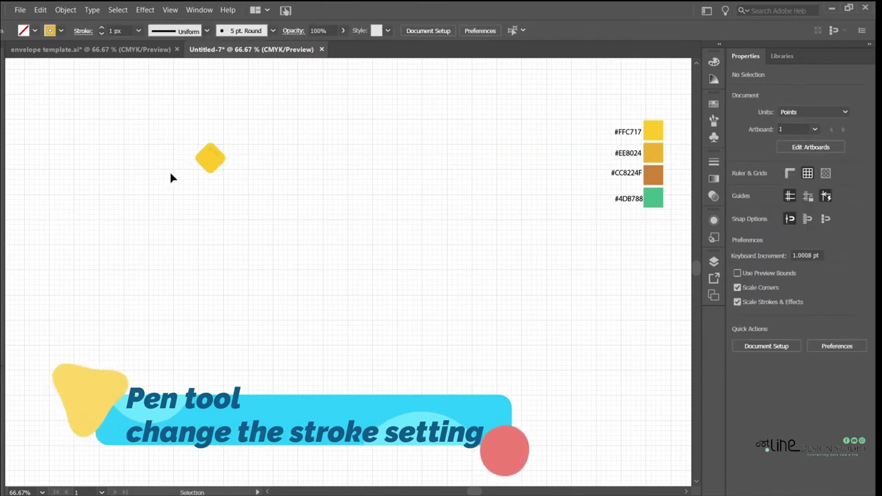
Give the chevron line a 3 px stroke weight with Round Cap ends
left_click(209, 153)
left_click(138, 31)
left_click(153, 69)
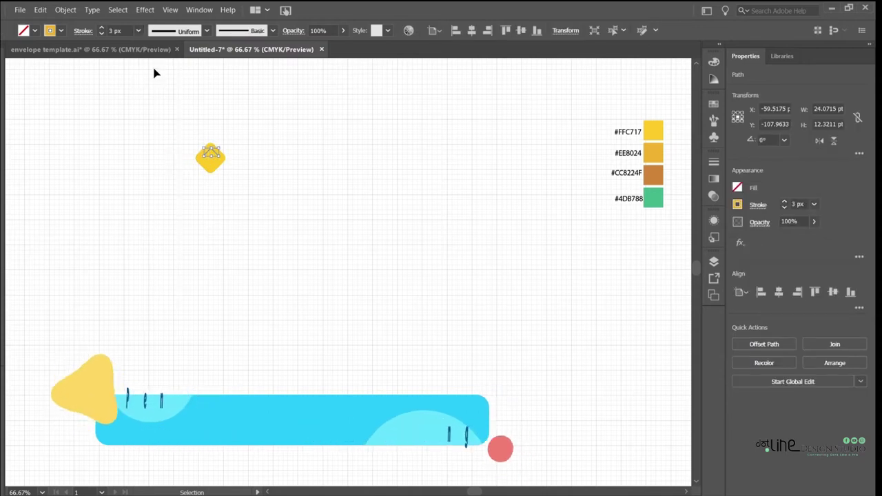
left_click(82, 31)
left_click(21, 62)
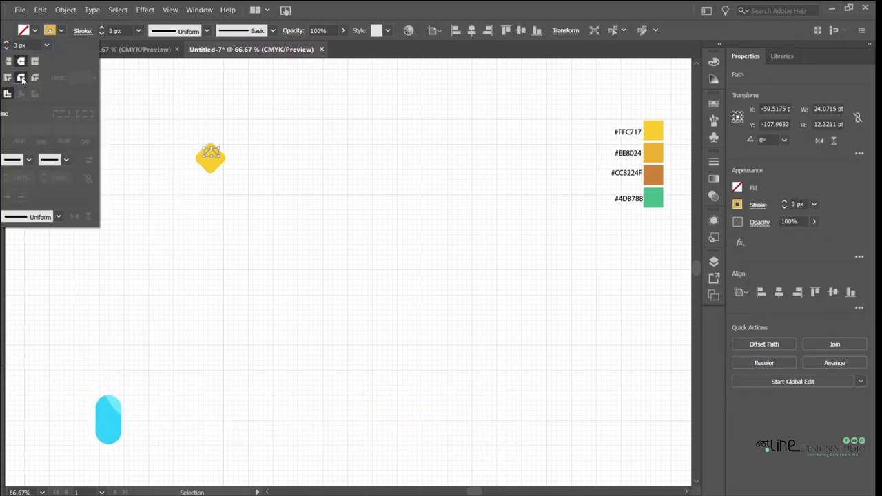
left_click(133, 117)
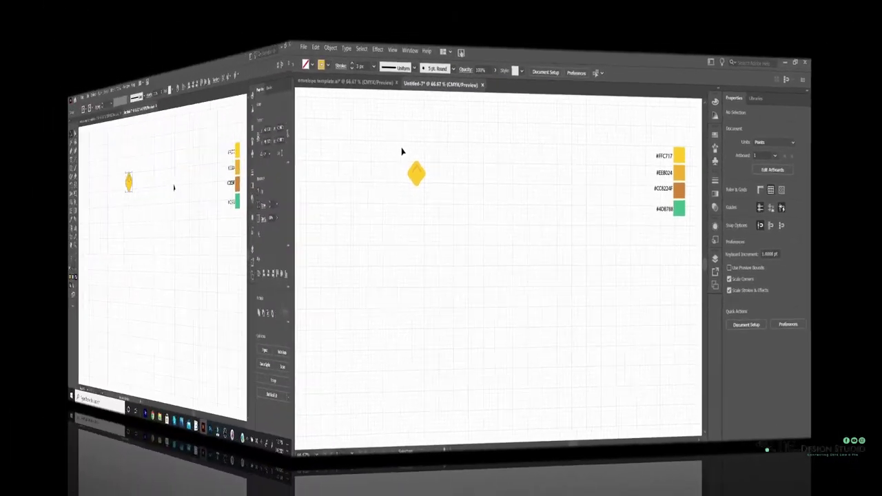
Duplicate the diamond into a row of eight and group the row
key("ctrl+d")
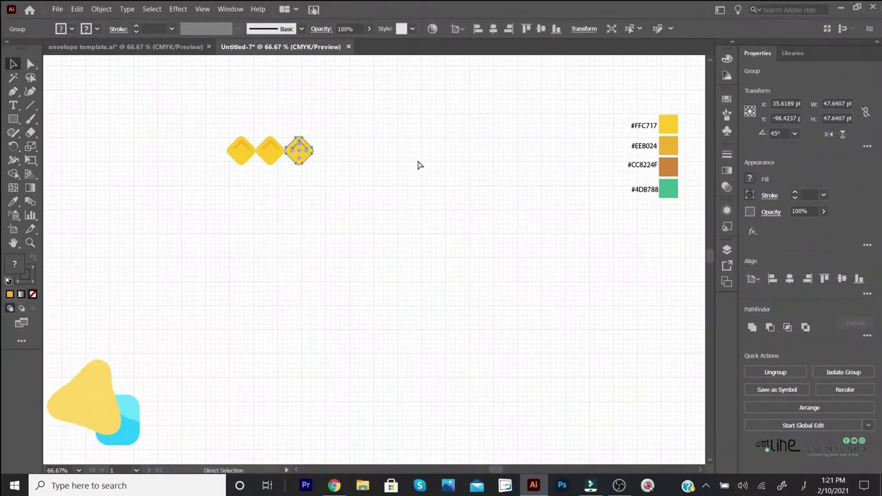
key("ctrl+d")
key("ctrl+d")
key("ctrl+d")
key("ctrl+d")
key("ctrl+d")
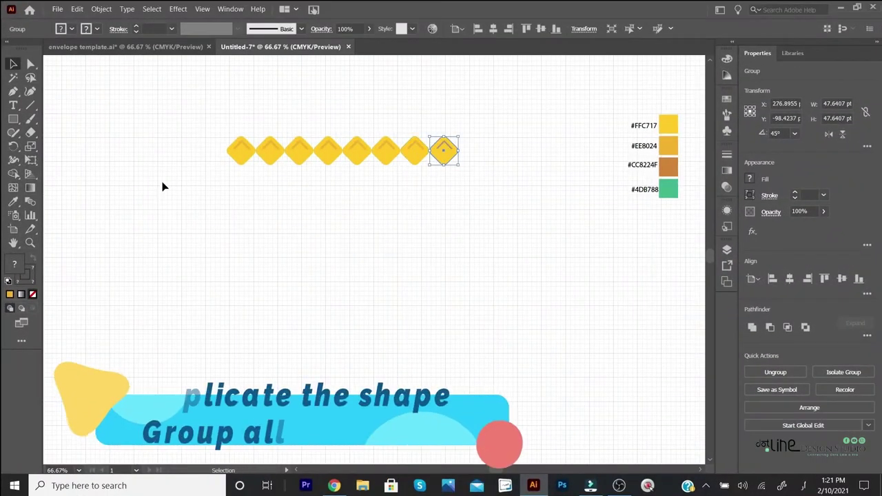
left_click_drag(221, 106, 469, 173)
left_click(101, 9)
left_click(103, 58)
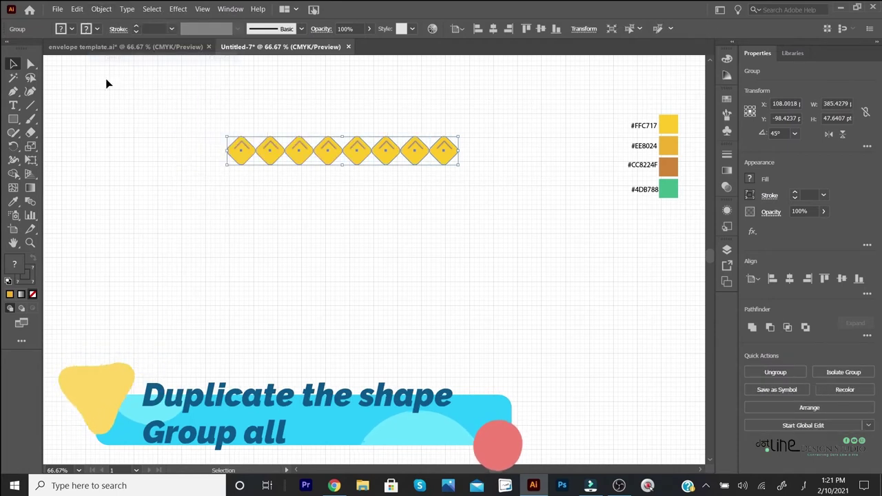
Copy the row down-right into eight staggered rows and select the whole pattern
left_click_drag(362, 158, 376, 179)
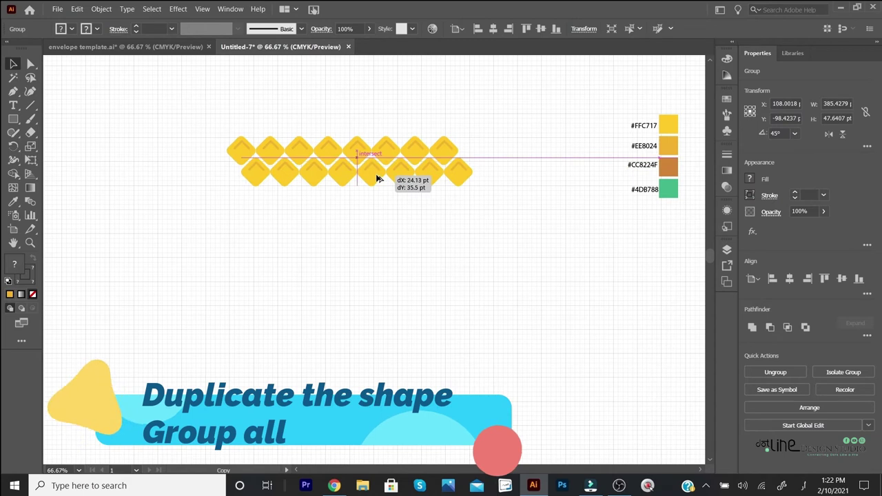
left_click_drag(376, 179, 374, 179)
key("ctrl+d")
key("ctrl+d")
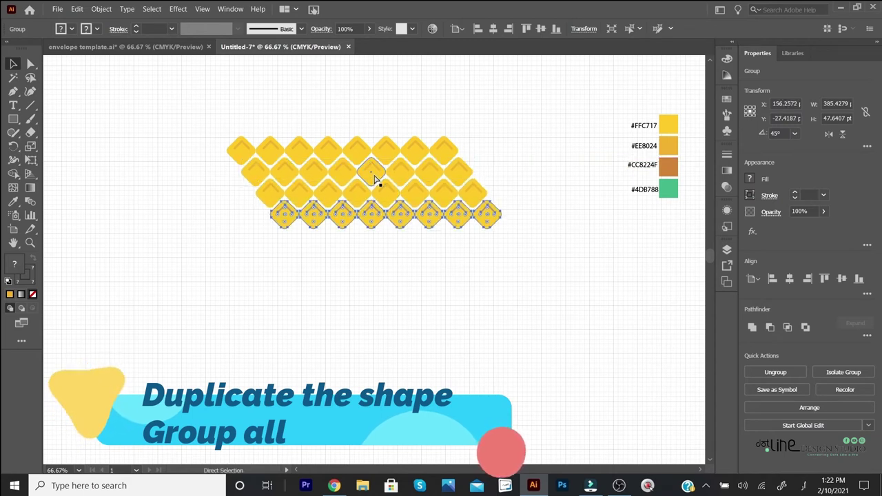
key("ctrl+d")
key("ctrl+d")
key("ctrl+d")
key("ctrl+d")
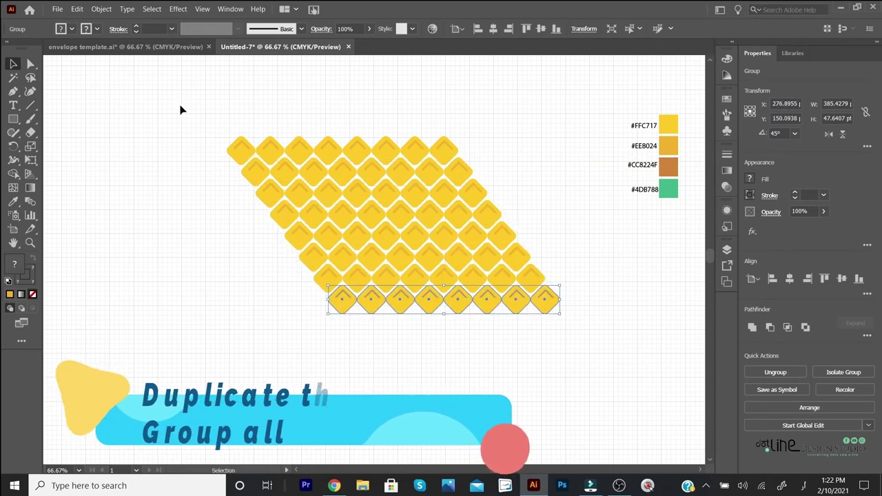
left_click_drag(207, 100, 551, 348)
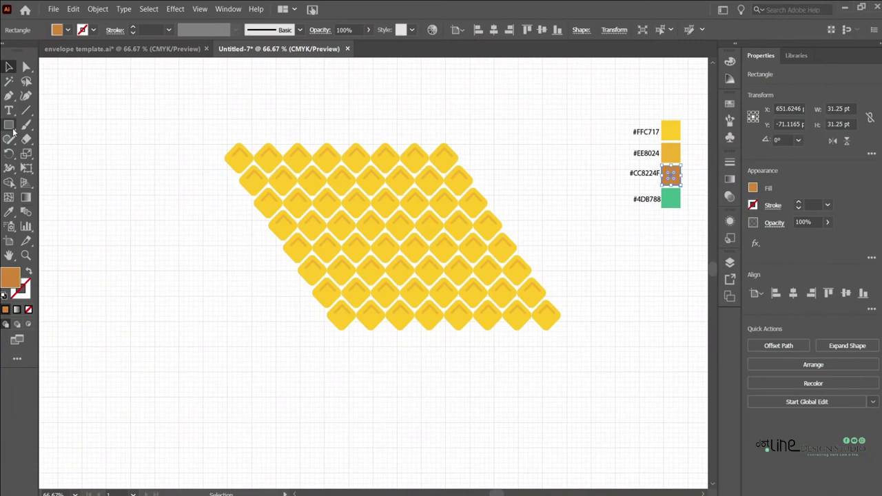
Draw an ellipse over the diamond pattern, widening and enlarging it to cover the tiles
left_click(13, 130)
left_click(49, 153)
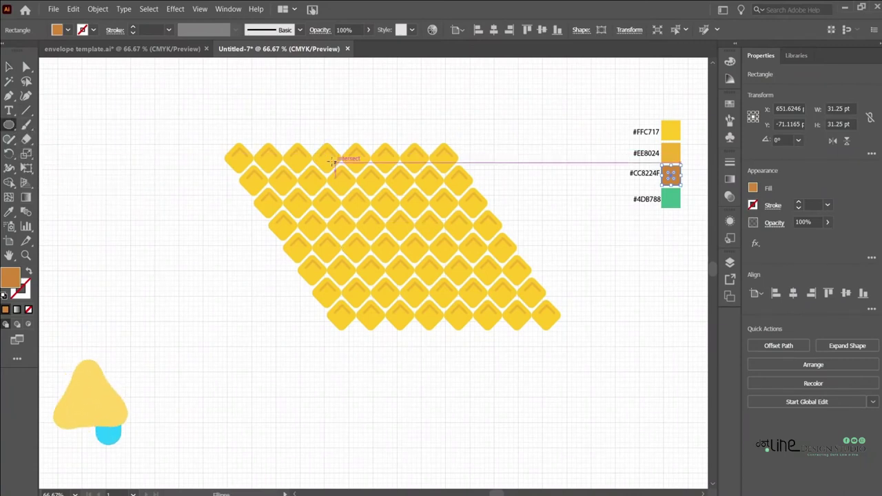
left_click_drag(322, 158, 445, 309)
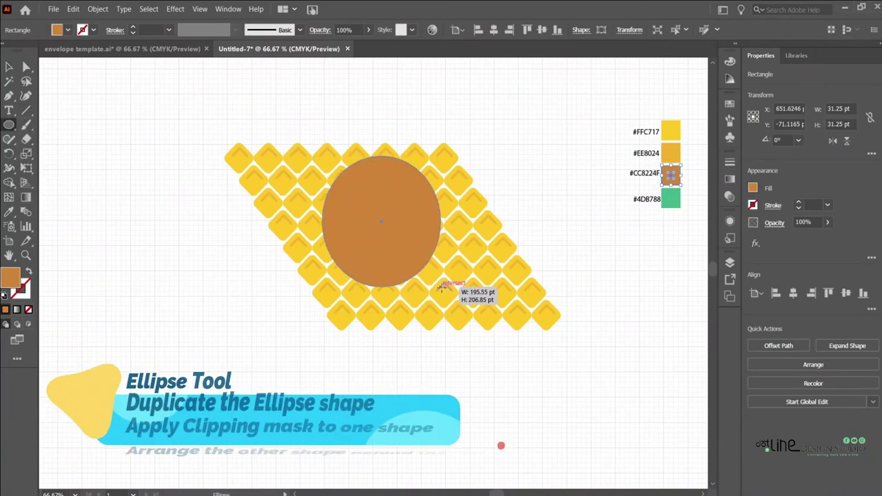
left_click_drag(445, 310, 435, 321)
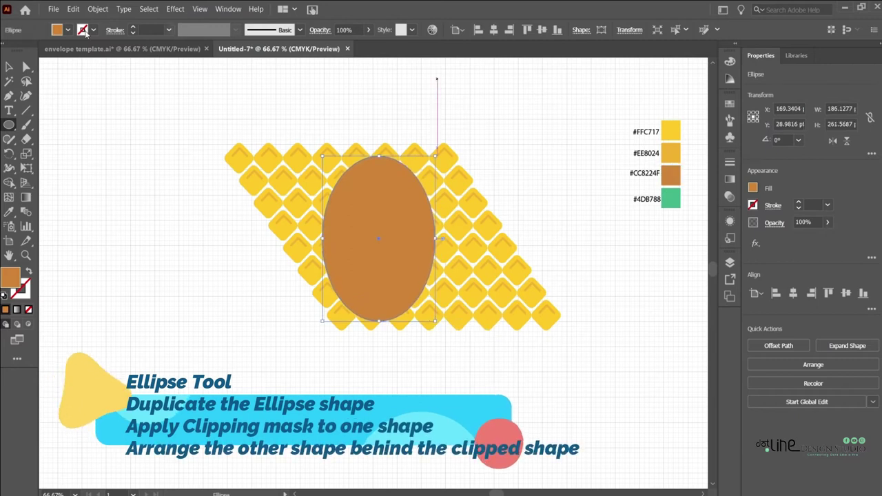
left_click_drag(371, 198, 386, 197)
left_click_drag(450, 238, 462, 240)
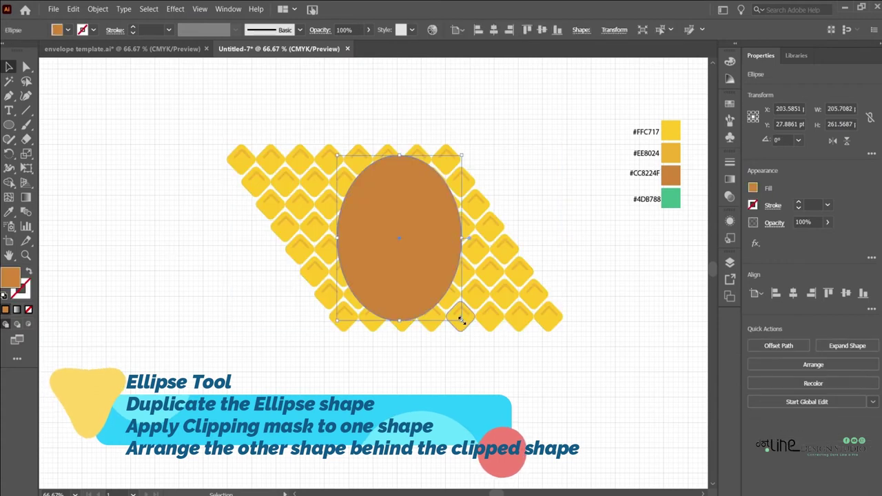
left_click_drag(461, 319, 465, 324)
Place a copy of the ellipse to the left and clip the diamond pattern inside the original
left_click_drag(401, 213, 147, 206)
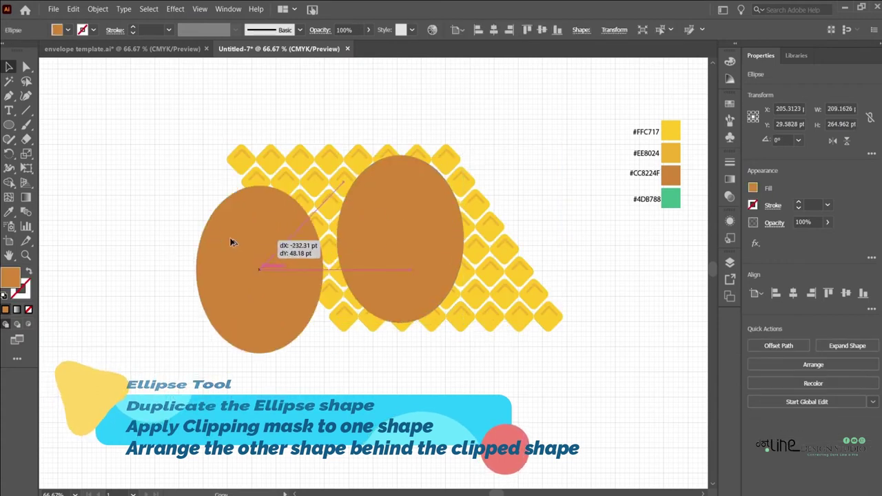
right_click(420, 222)
left_click(458, 310)
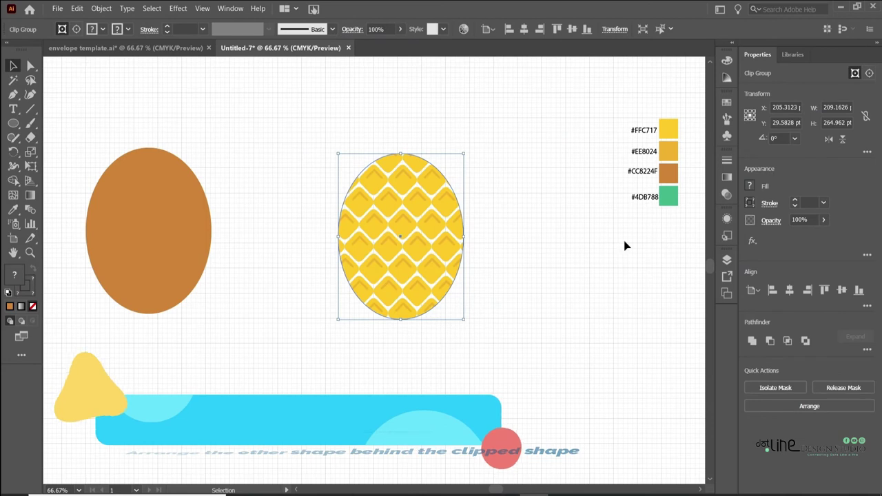
left_click(370, 96)
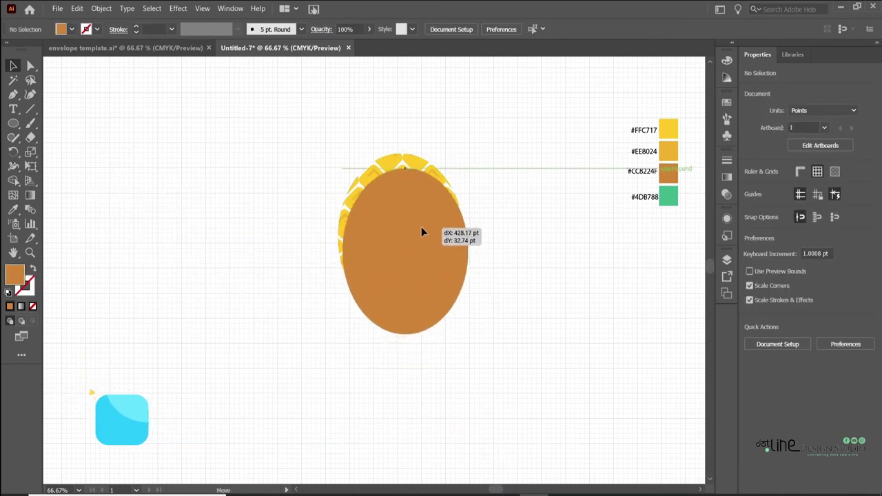
Move the brown oval onto the patterned oval and center the two with Align
left_click_drag(168, 214, 422, 228)
left_click_drag(315, 118, 471, 229)
left_click(458, 29)
left_click(482, 40)
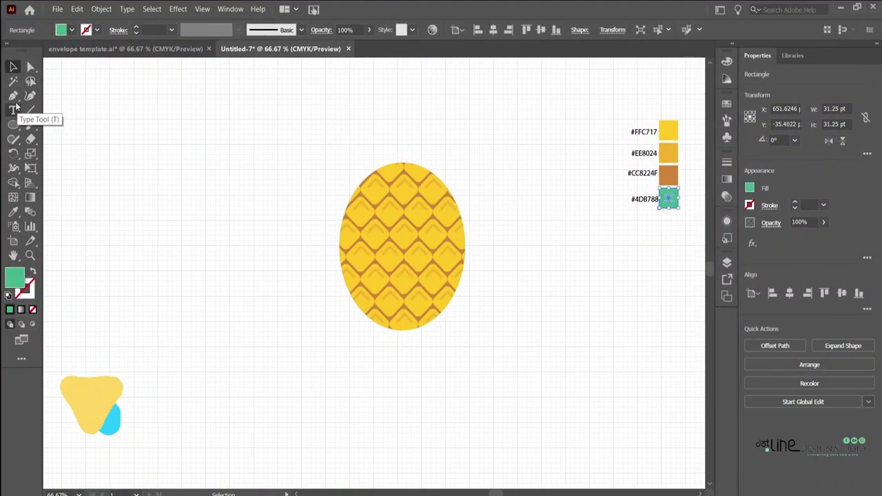
Draw a narrow upright ellipse and sharpen its top and bottom anchors into a leaf
left_click(69, 152)
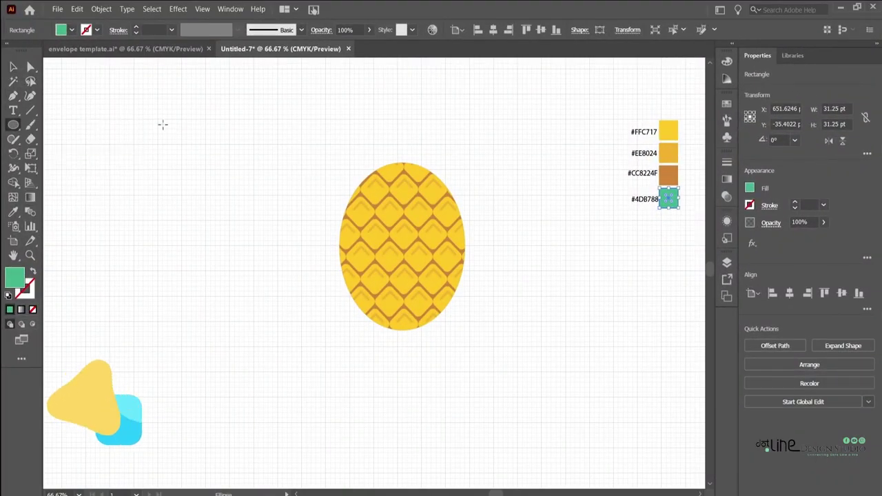
left_click_drag(159, 120, 178, 195)
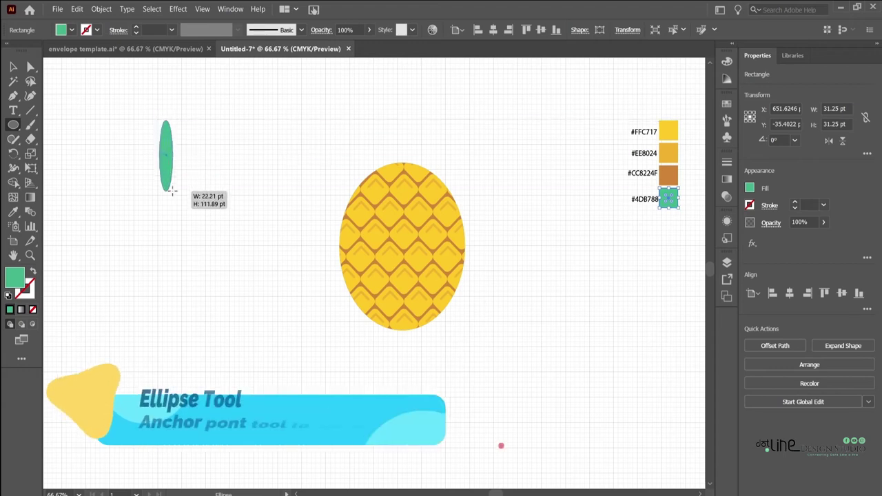
left_click_drag(178, 195, 184, 194)
key("shift+c")
left_click(172, 120)
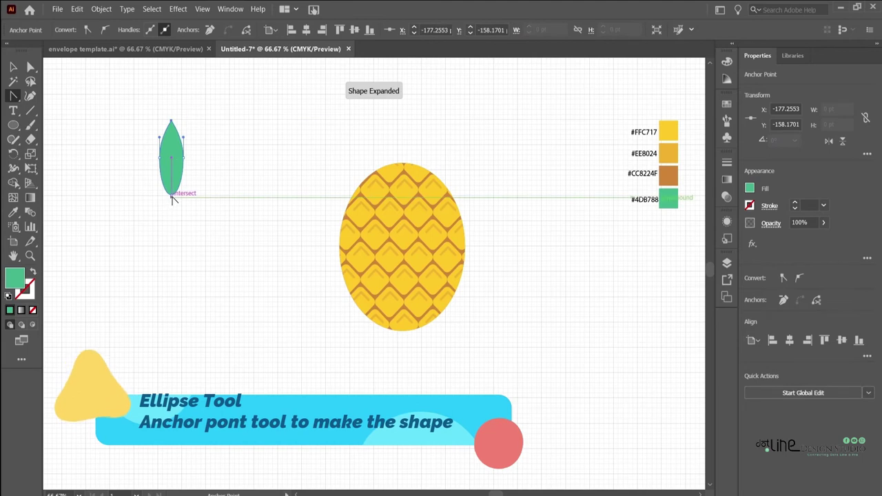
left_click(172, 197)
Move the green leaf onto the top centre of the pineapple body
left_click(14, 66)
left_click(117, 124)
mouse_move(174, 165)
left_mouse_down()
mouse_move(437, 168)
mouse_move(408, 171)
left_mouse_up()
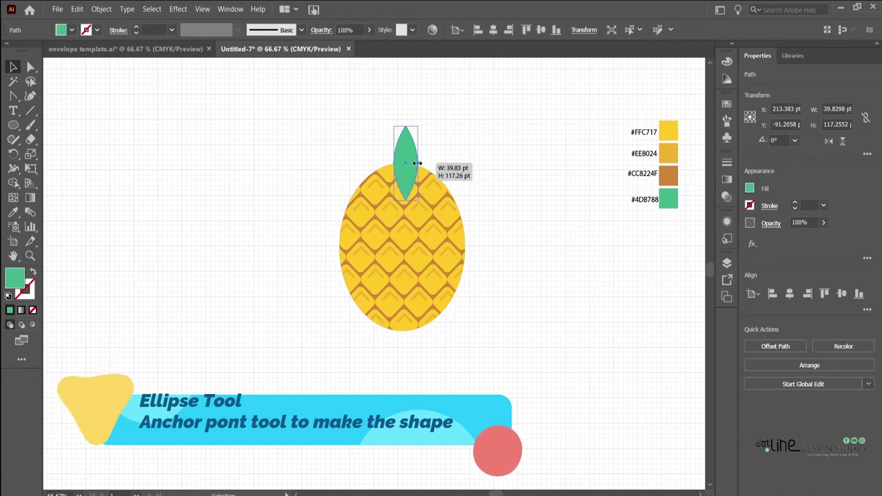
Copy the leaf to the side and tilt the copies outward to flank the centre leaf
left_click(492, 109)
mouse_move(386, 163)
left_mouse_down()
mouse_move(406, 144)
mouse_move(383, 156)
mouse_move(432, 164)
left_mouse_up()
left_click_drag(414, 213, 403, 216)
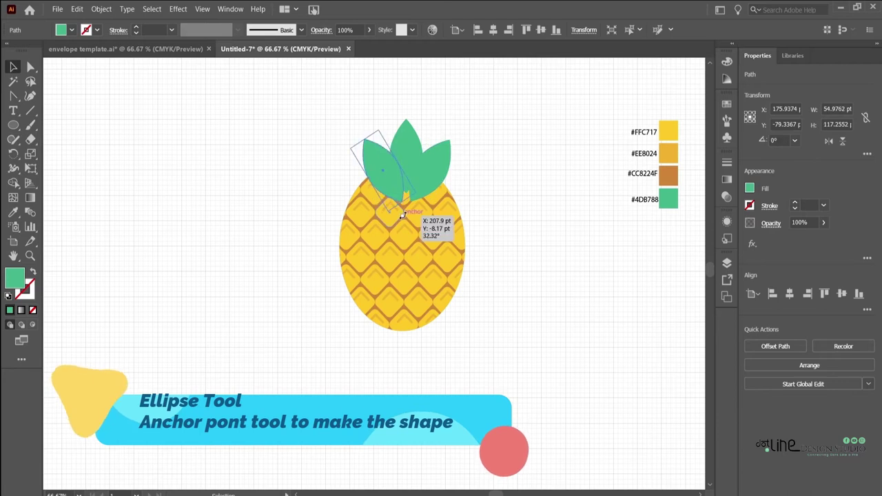
left_click(472, 94)
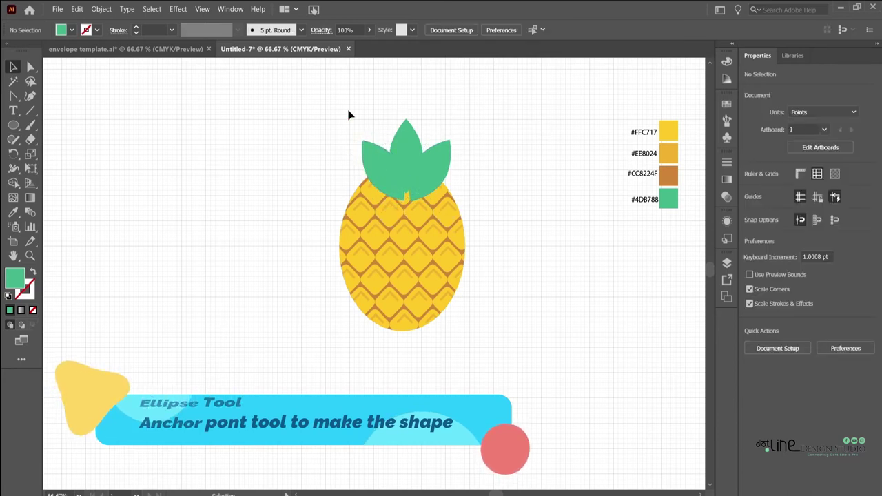
Group the three light green leaves into one object
left_click_drag(459, 144, 466, 145)
left_click(101, 9)
left_click(114, 61)
left_click(172, 115)
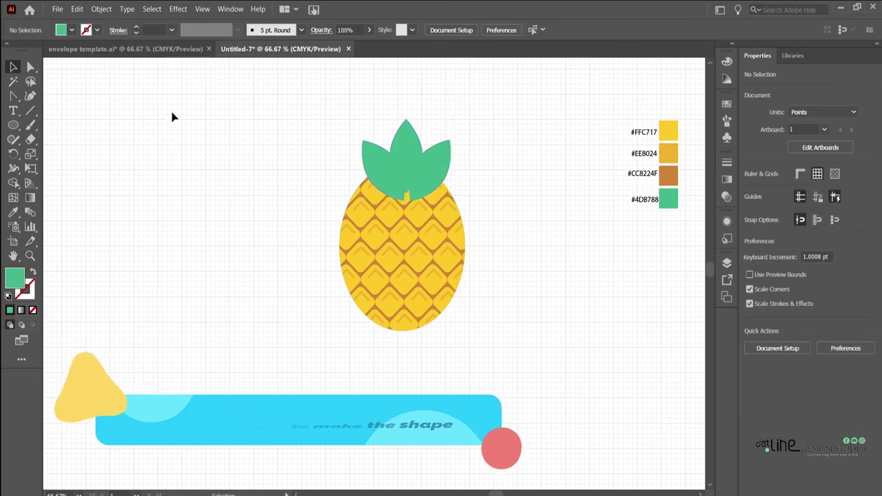
left_click(373, 155)
Copy the leaves, fill the copy with CMYK Green, shrink it, and set it inside the light leaves
left_click(77, 9)
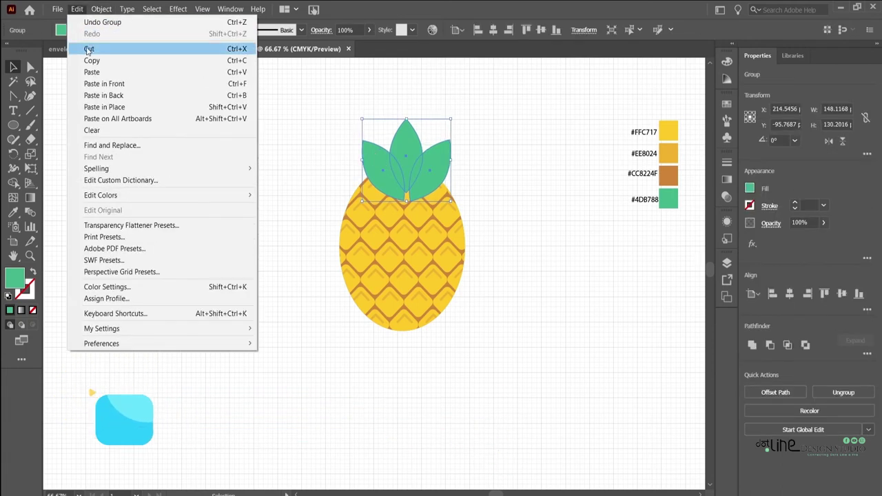
left_click(90, 61)
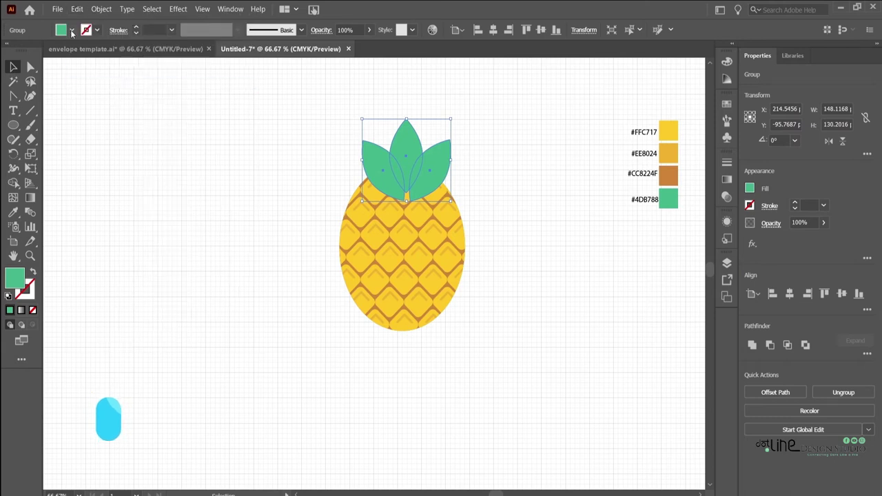
left_click(63, 32)
left_click(58, 58)
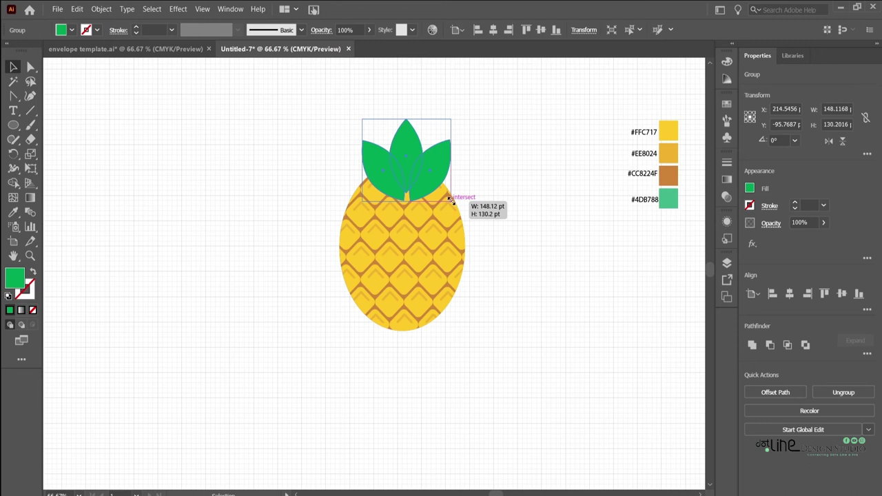
left_click_drag(451, 200, 437, 187)
key("ctrl+shift+a")
left_click_drag(407, 147, 410, 156)
key("ctrl+shift+a")
Group the dark and light leaf layers together
left_click(473, 171)
left_click(213, 71)
left_click(404, 126)
right_click(406, 127)
left_click(450, 207)
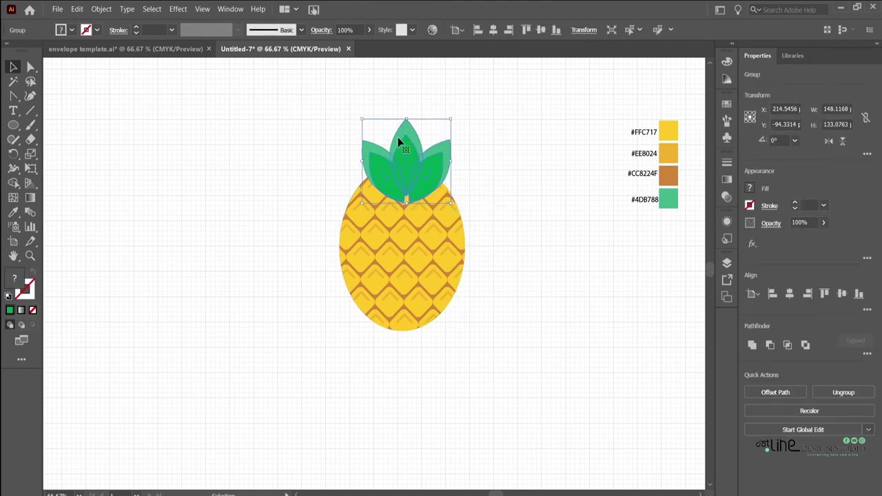
right_click(402, 135)
Send the leaf crown behind the pineapple body and stretch it taller
mouse_move(489, 265)
left_click(572, 299)
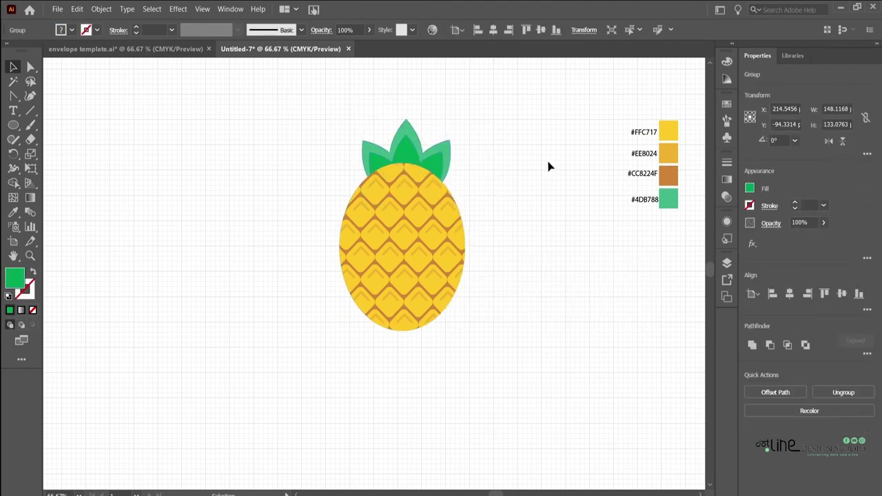
left_click(547, 165)
left_click(408, 121)
left_click_drag(408, 121, 411, 95)
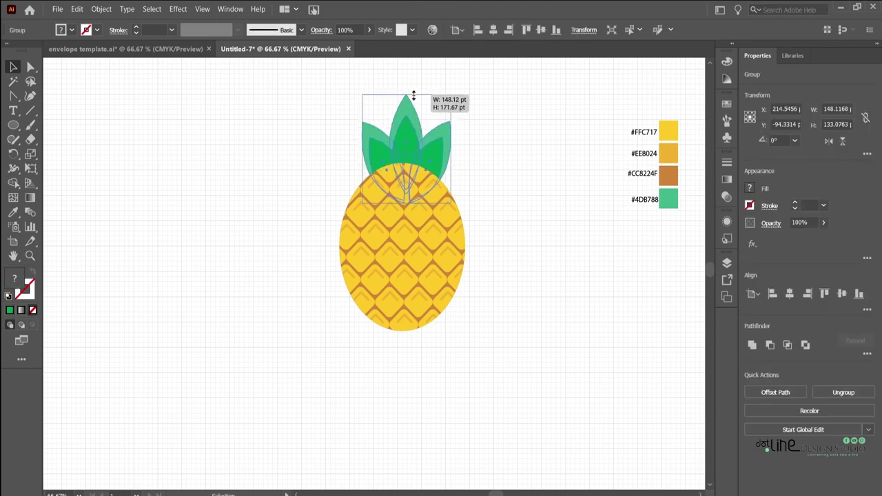
left_click(512, 128)
Place a copy of the crown to the left, tilt it, and send it behind the body
mouse_move(410, 140)
left_mouse_down()
mouse_move(407, 134)
mouse_move(358, 155)
left_mouse_up()
left_click(537, 136)
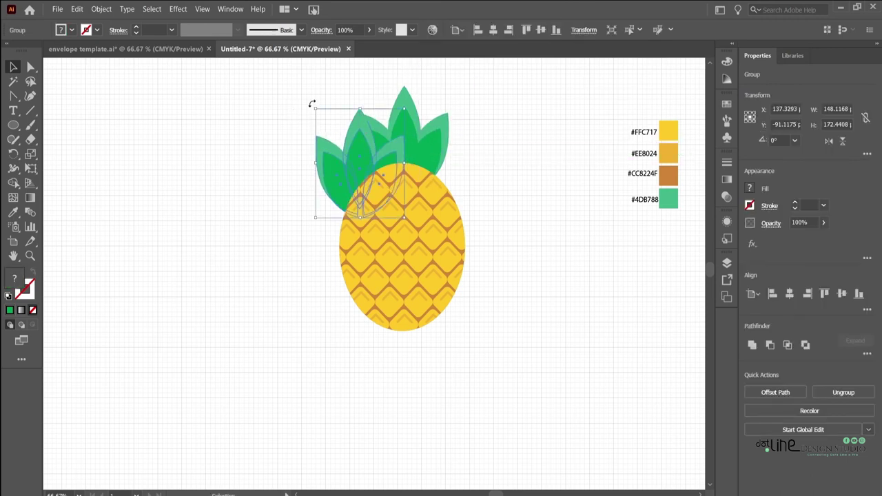
left_click_drag(311, 104, 301, 133)
left_click_drag(347, 157, 352, 157)
right_click(352, 158)
mouse_move(381, 286)
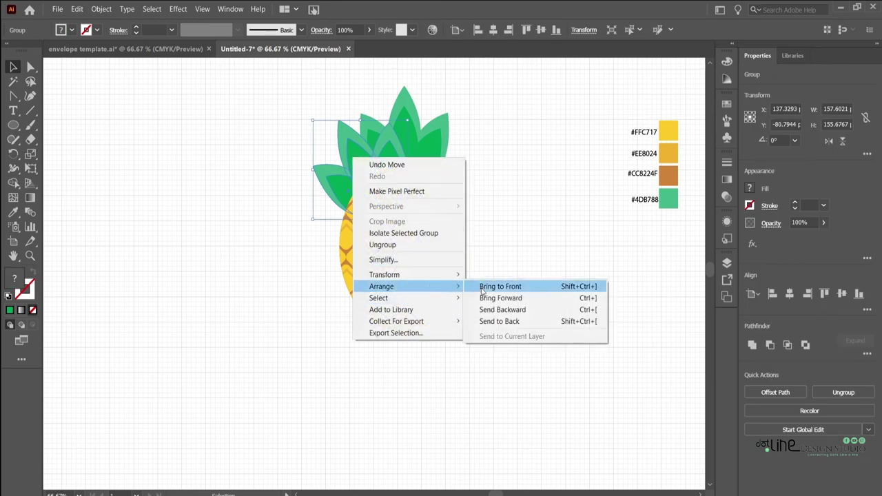
left_click(499, 321)
left_click(514, 156)
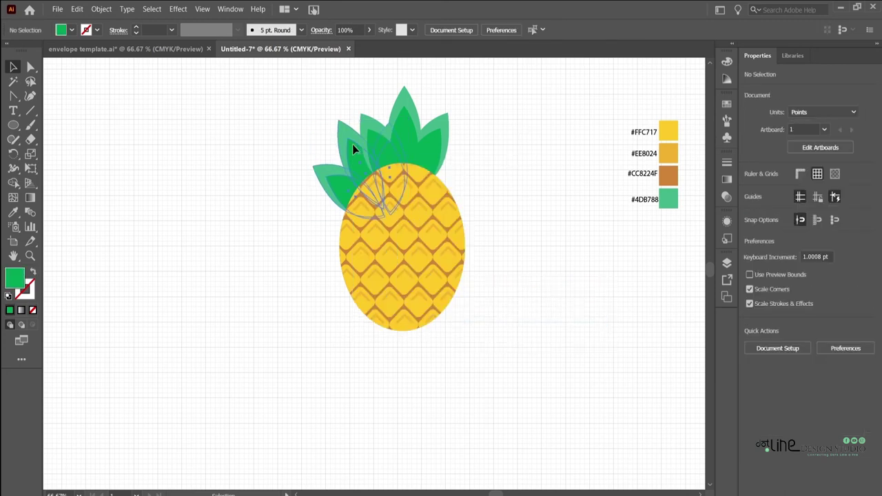
Place another crown copy on the right and tilt it clockwise
left_click_drag(353, 146, 437, 149)
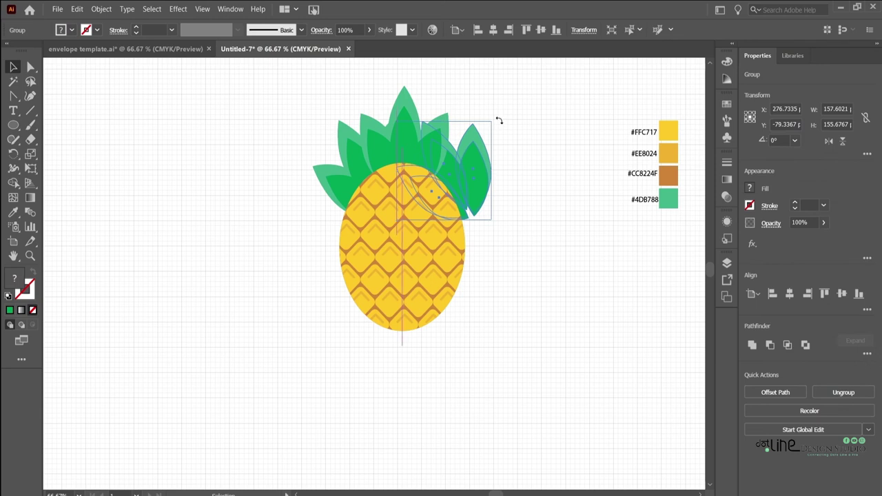
left_click_drag(499, 120, 508, 187)
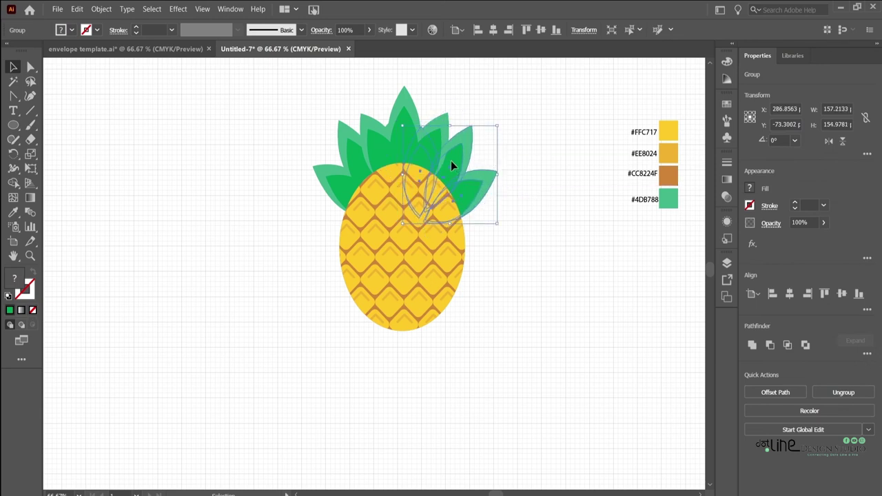
left_click(545, 114)
Reposition the left and right back leaf clusters up and closer to the crown
left_click(324, 184)
left_click_drag(322, 183, 351, 153)
left_click_drag(484, 186, 481, 161)
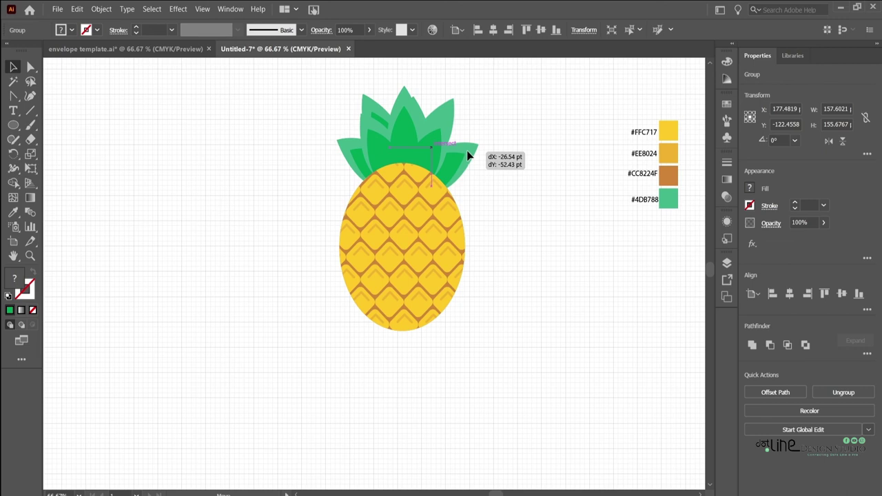
left_click_drag(481, 162, 475, 152)
left_click(539, 136)
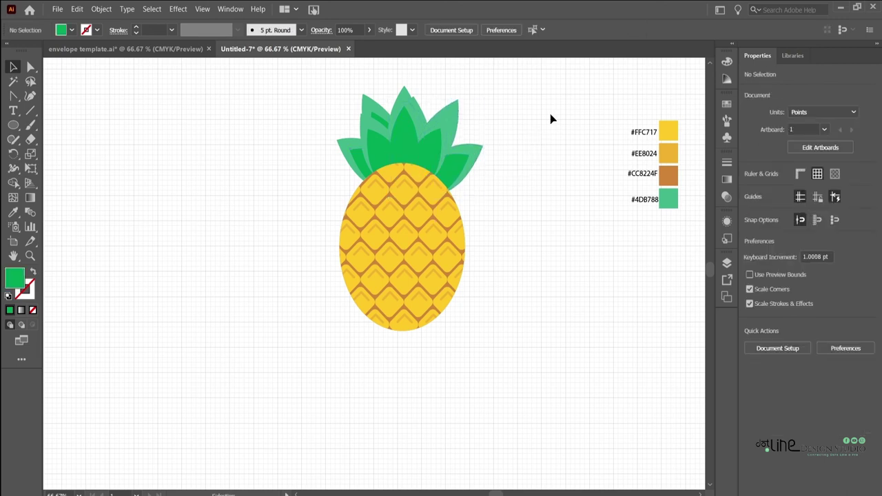
Group the body with its brown backing oval and nudge it up over the crown's base
left_click_drag(406, 260, 410, 247)
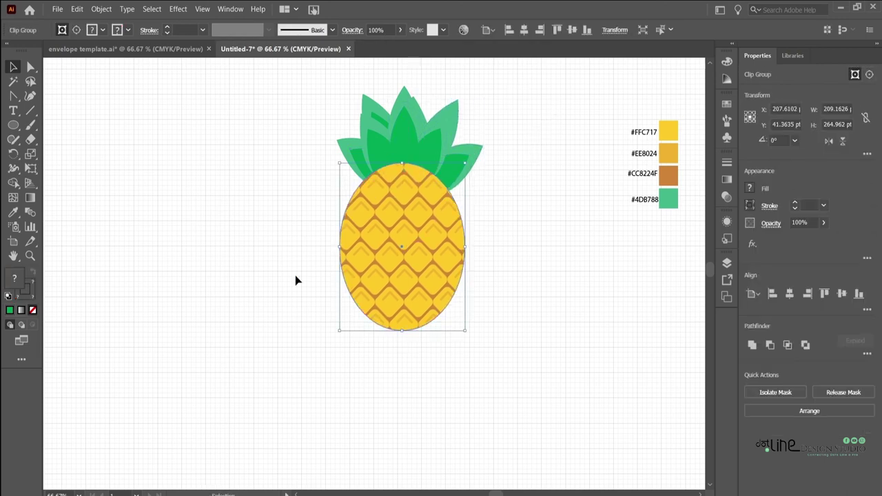
right_click(423, 292)
left_click(459, 367)
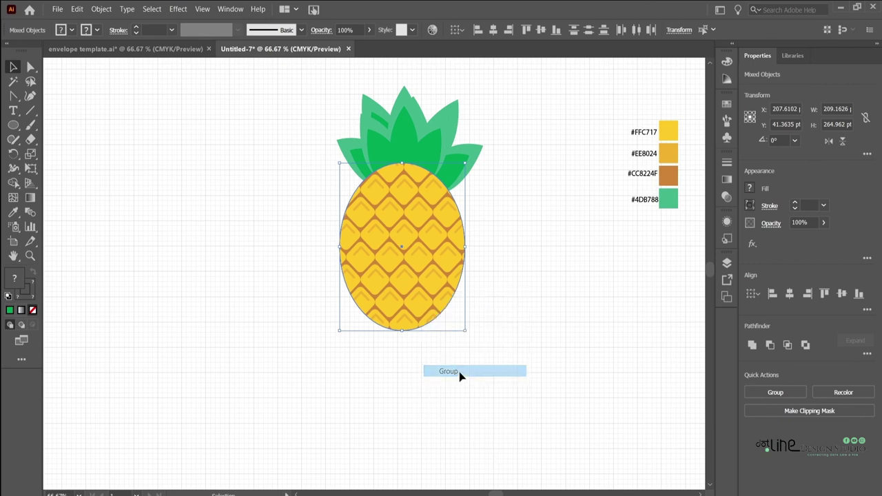
left_click(459, 374)
left_click_drag(414, 303, 418, 292)
left_click(531, 283)
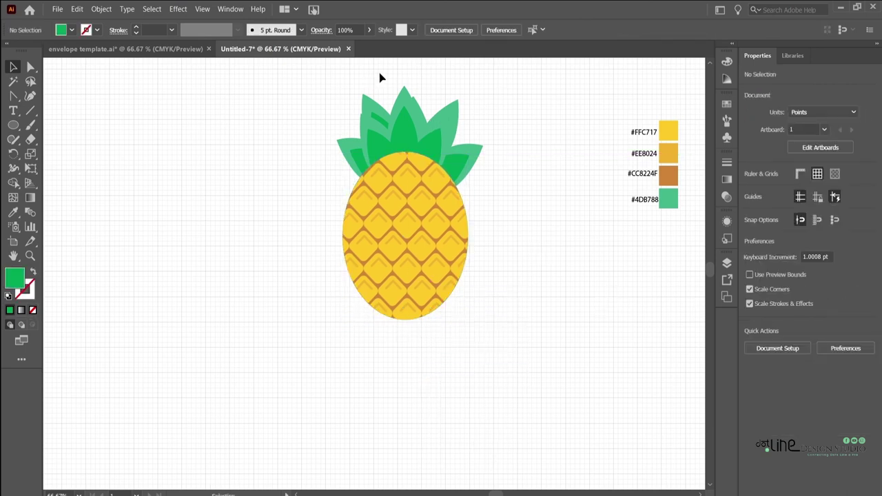